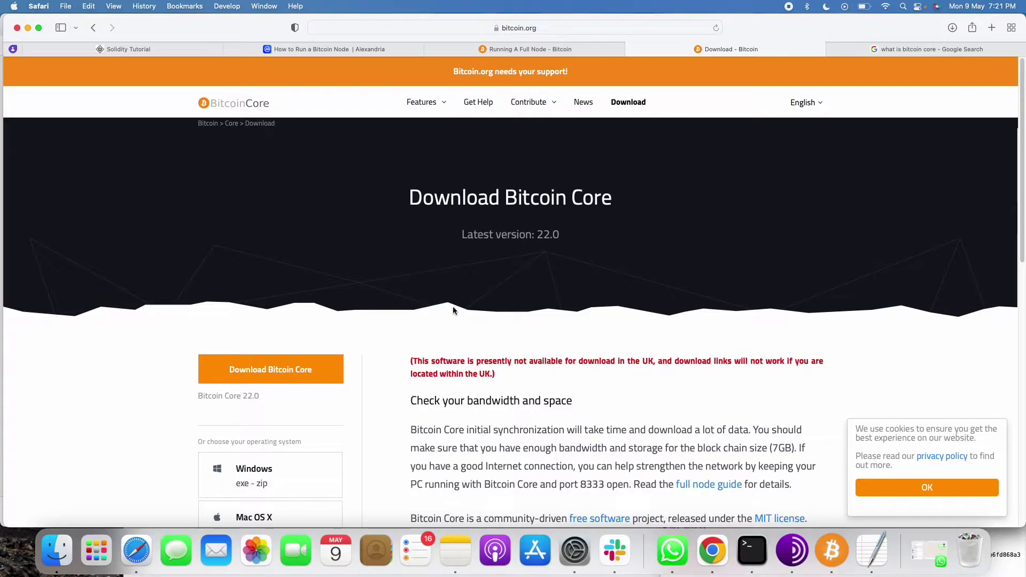
# Open the Bitcoin Core wallet and look through the Send, Receive and Transactions tabs
pyautogui.click(834, 550)
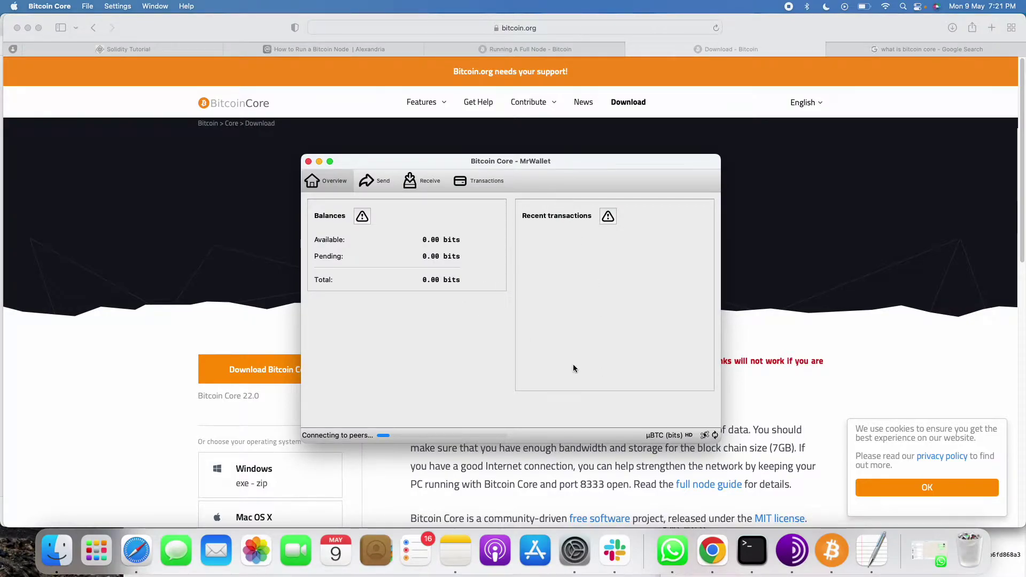
pyautogui.moveTo(607, 167); pyautogui.dragTo(616, 140)
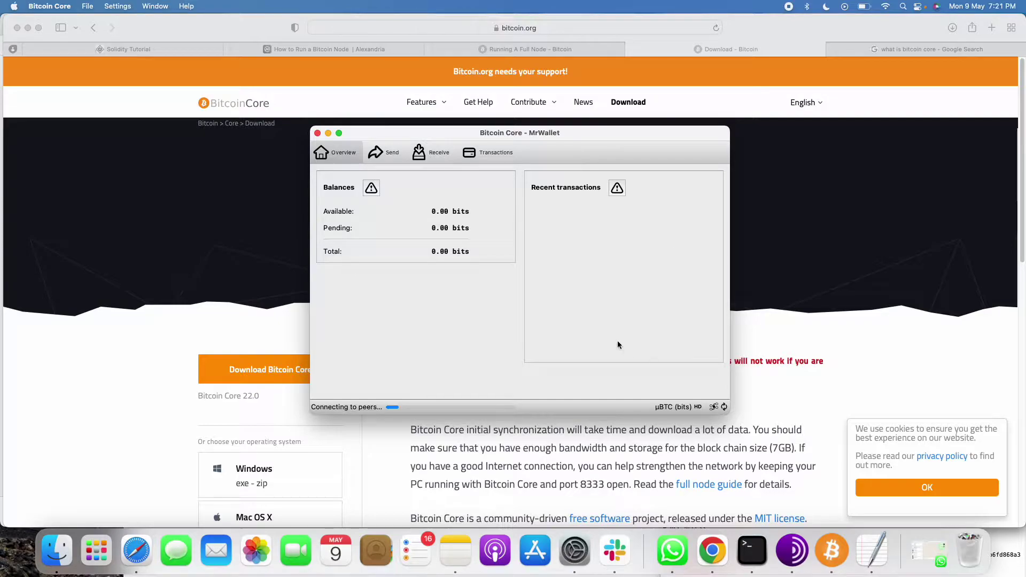
pyautogui.click(390, 155)
pyautogui.click(439, 156)
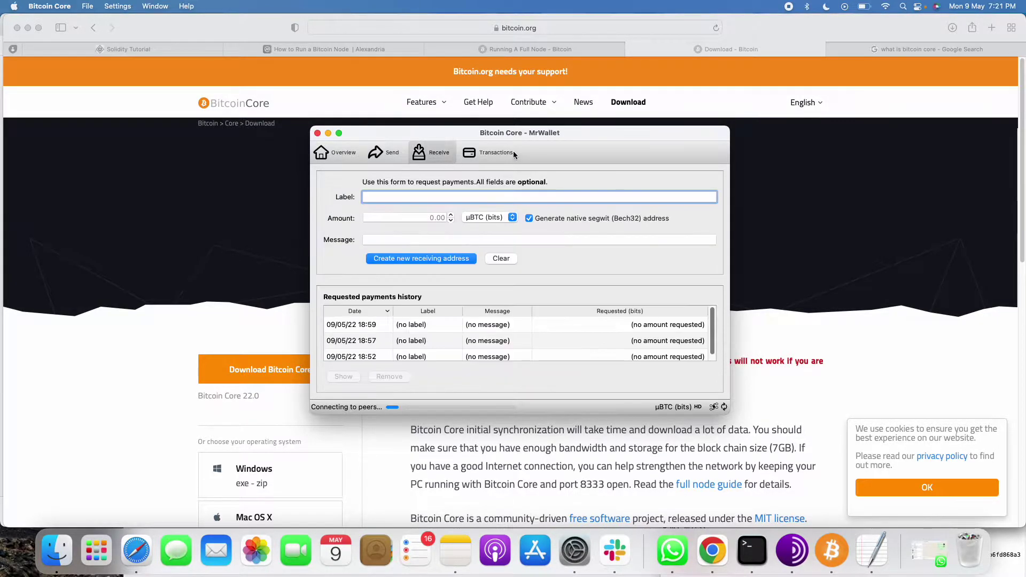
pyautogui.click(497, 152)
pyautogui.click(345, 153)
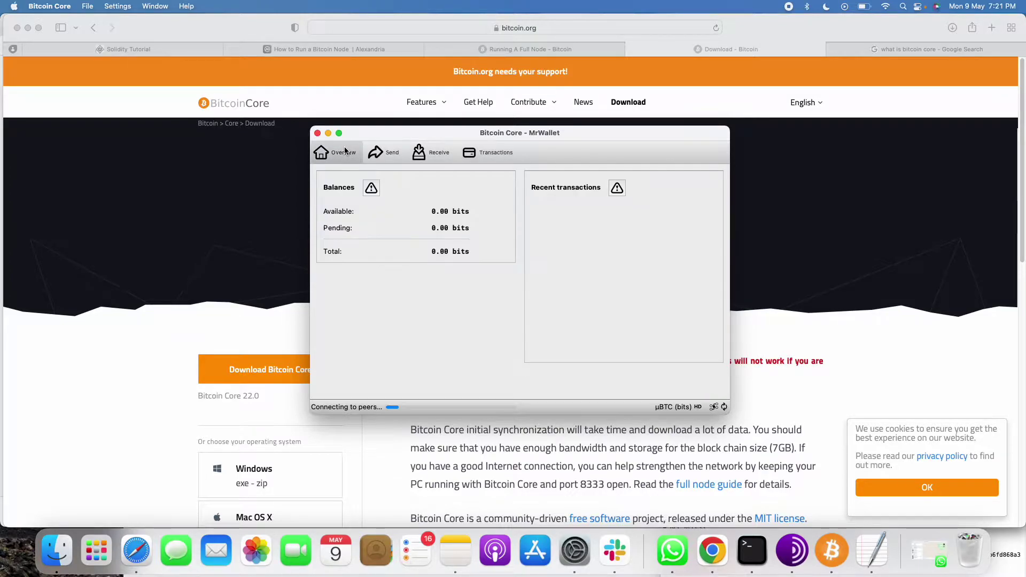
# Switch the balance display unit to BTC, try satoshis, then go back to BTC
pyautogui.click(678, 406)
pyautogui.click(707, 416)
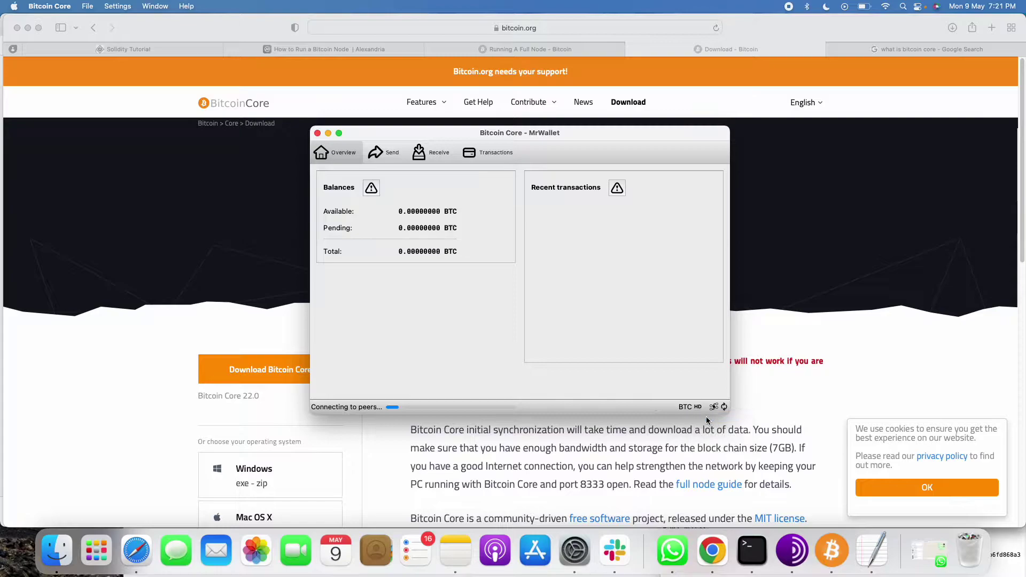
pyautogui.click(693, 409)
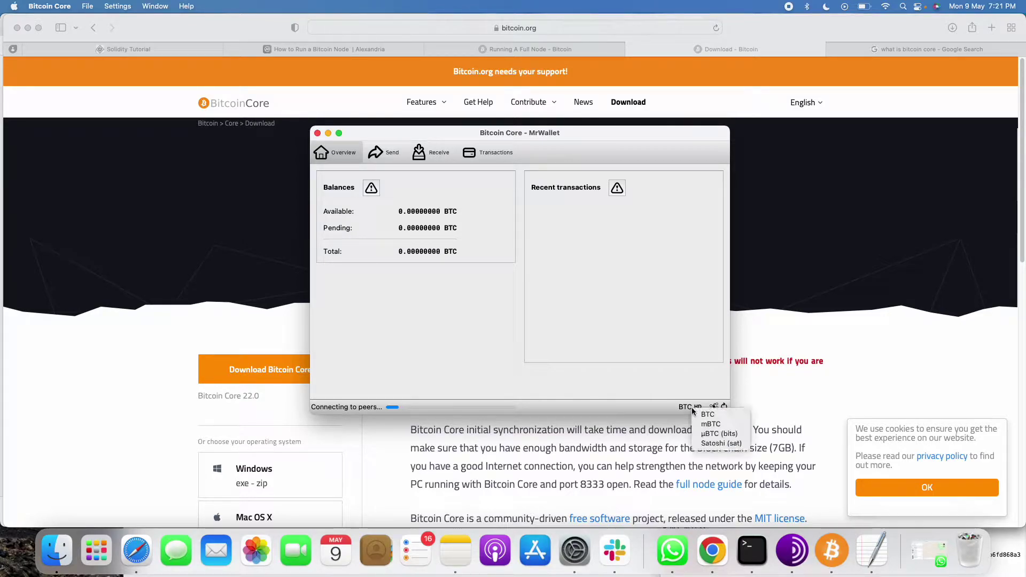
pyautogui.click(721, 443)
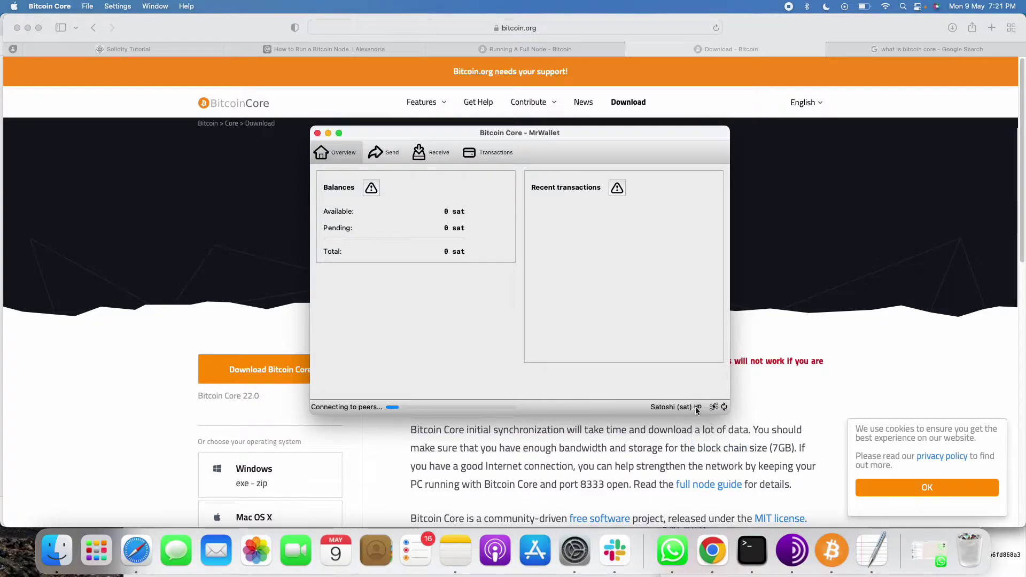
pyautogui.click(669, 408)
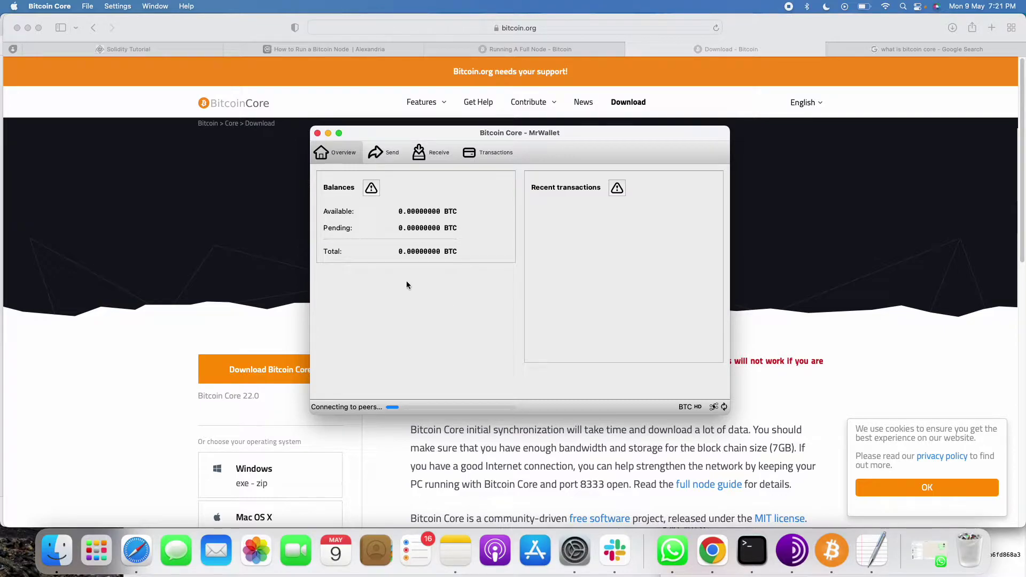
# Go from the Send tab to the Receive tab's payment request form
pyautogui.click(391, 152)
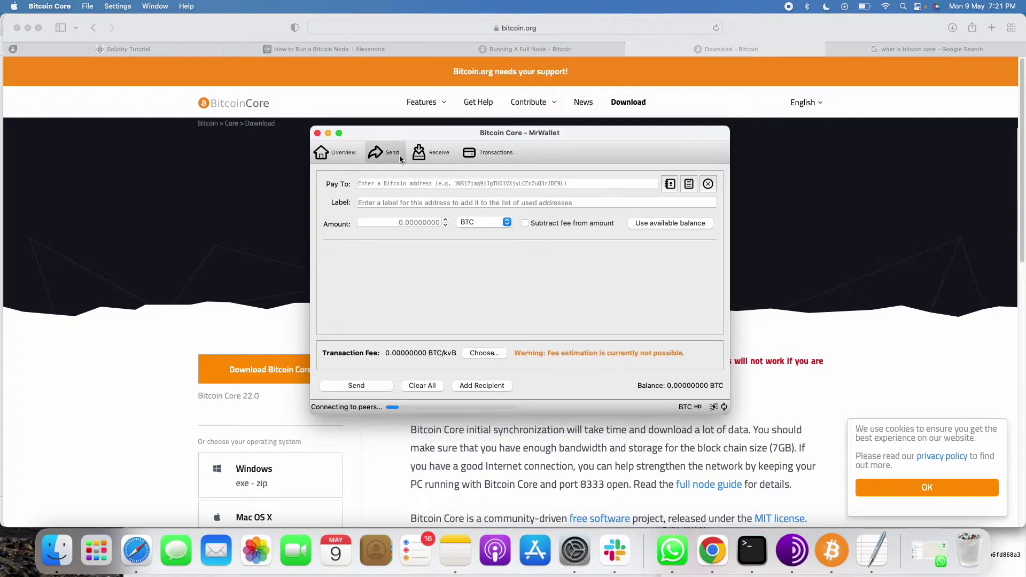
pyautogui.click(429, 153)
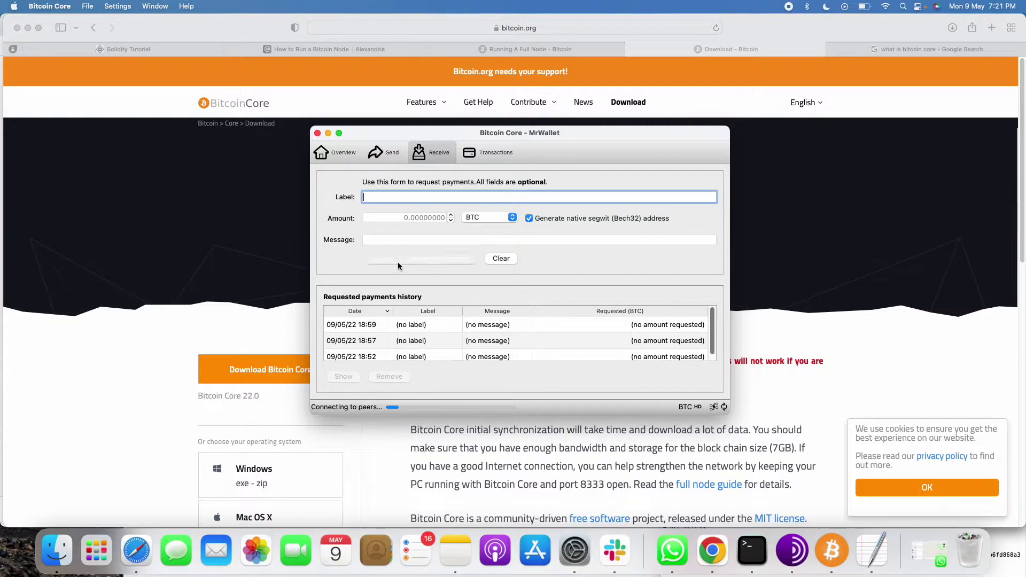
# Create a new receiving address, select it, and open the node console via Window > Information
pyautogui.click(399, 262)
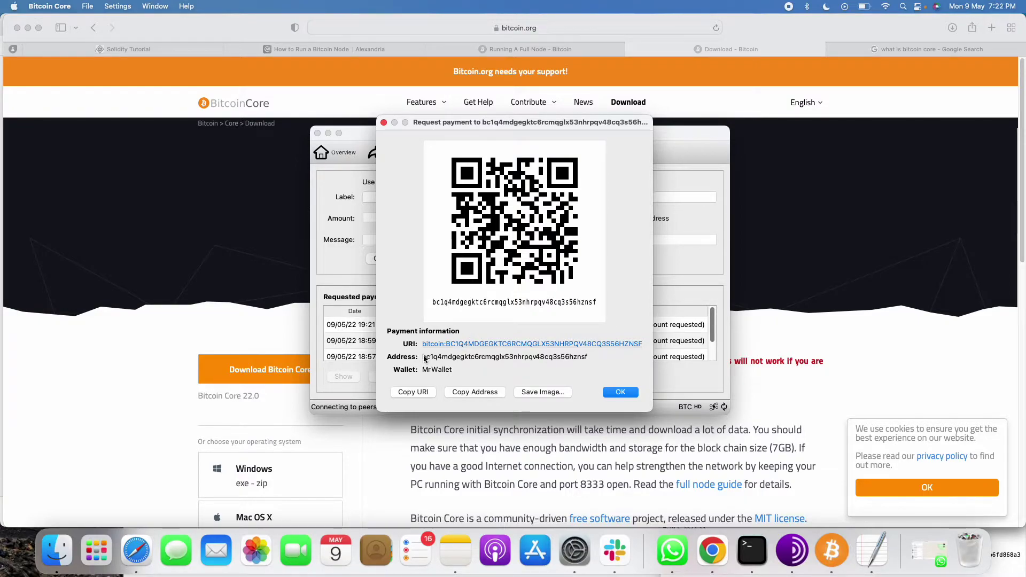
pyautogui.moveTo(423, 357); pyautogui.dragTo(589, 358)
pyautogui.press('super+c')
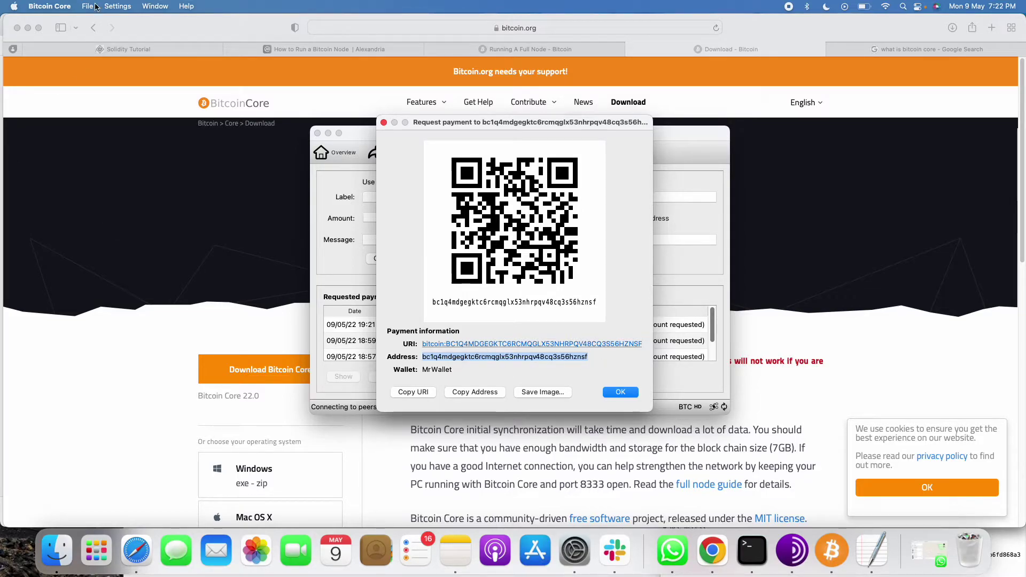
pyautogui.click(53, 7)
pyautogui.moveTo(88, 7)
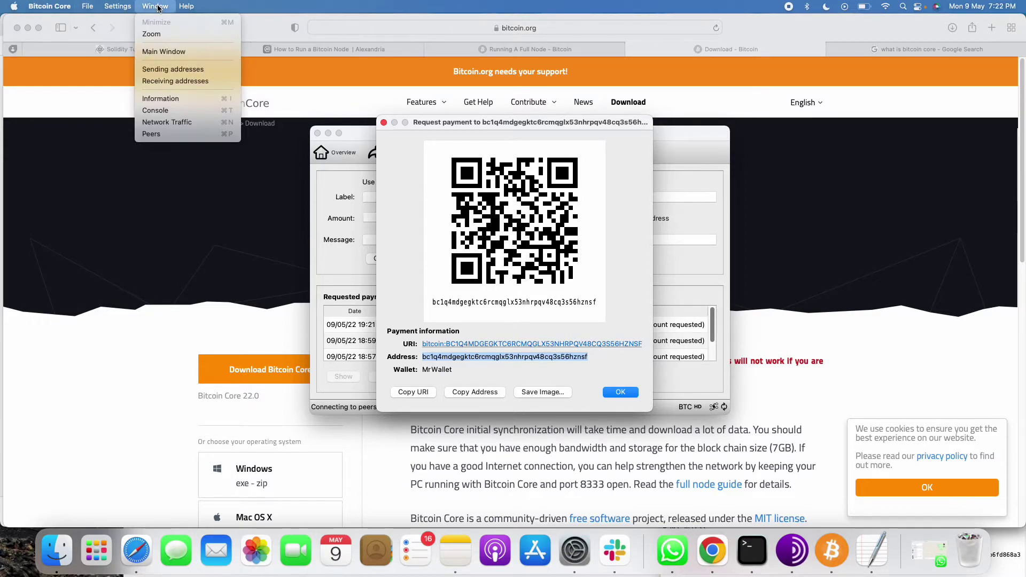
pyautogui.click(169, 100)
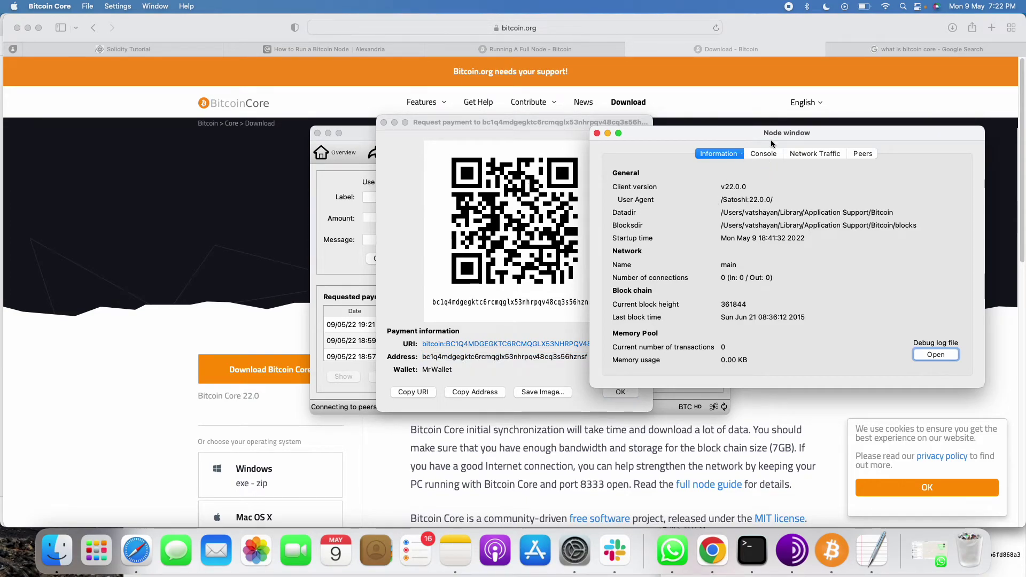
pyautogui.click(763, 154)
pyautogui.click(711, 153)
# Run dumpprivkey with the pasted new address in the console to reveal its private key
pyautogui.click(768, 155)
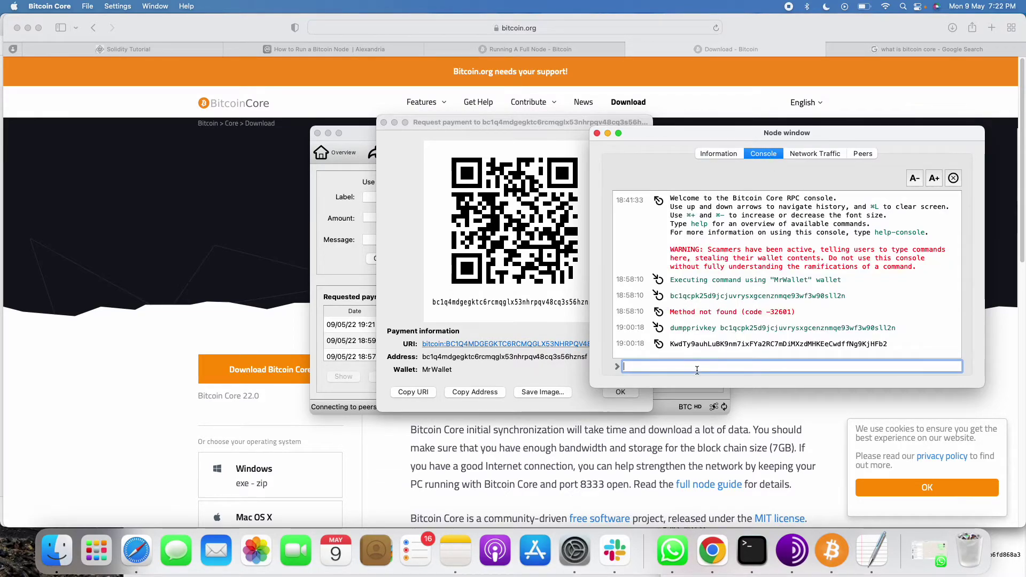
pyautogui.write('dump')
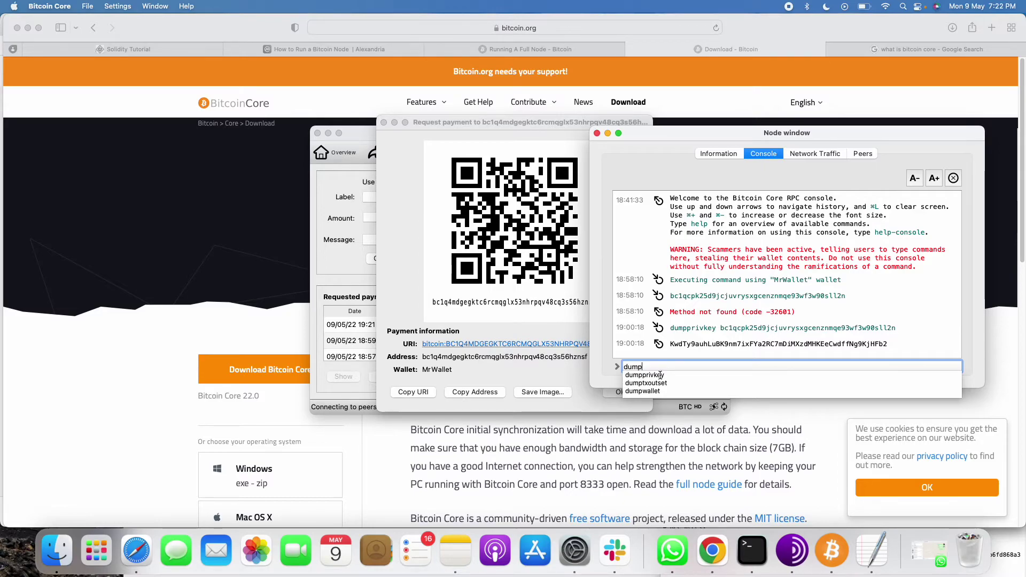
pyautogui.click(645, 374)
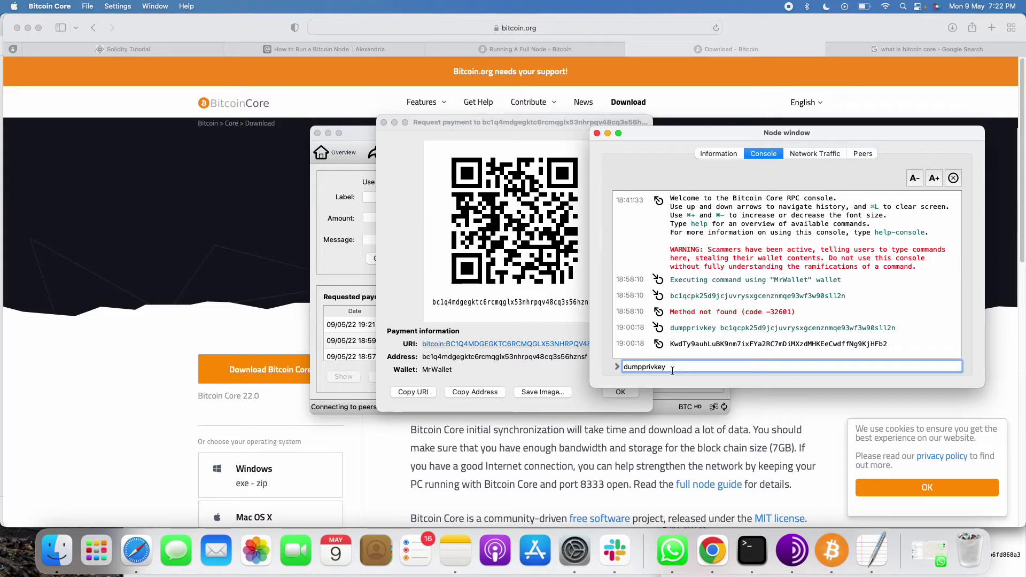
pyautogui.press('super+v')
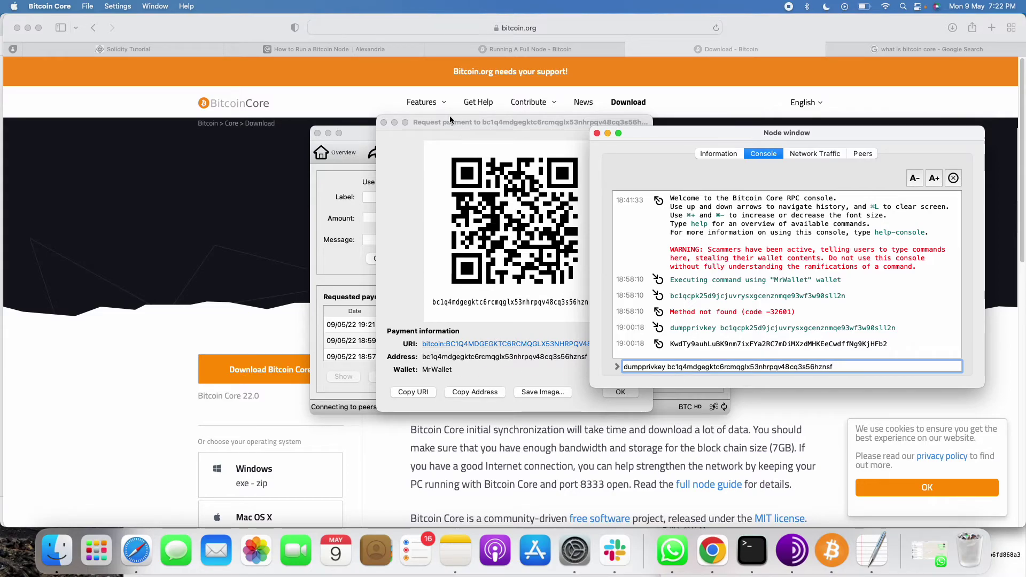
pyautogui.moveTo(460, 121); pyautogui.dragTo(394, 122)
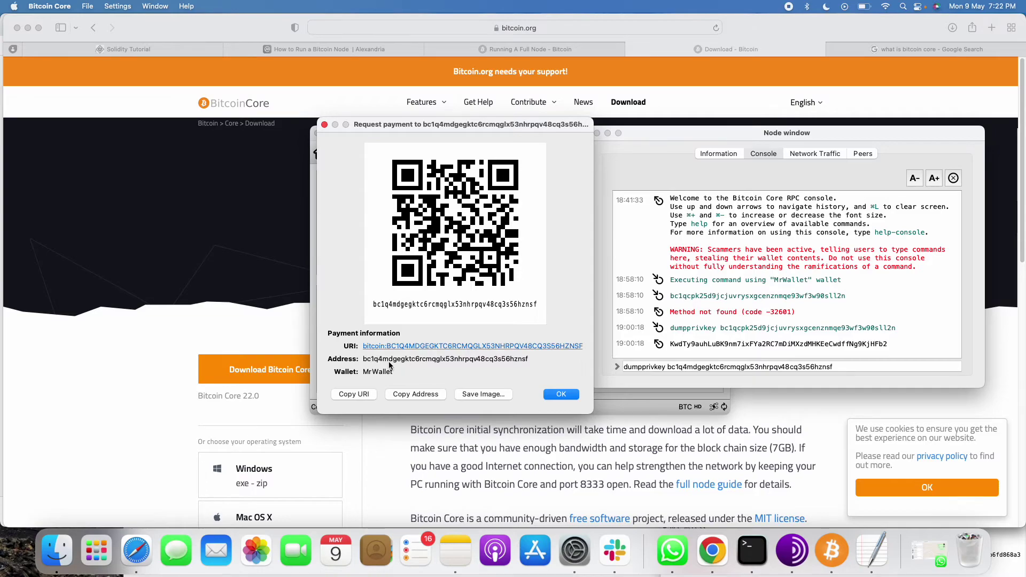
pyautogui.click(879, 366)
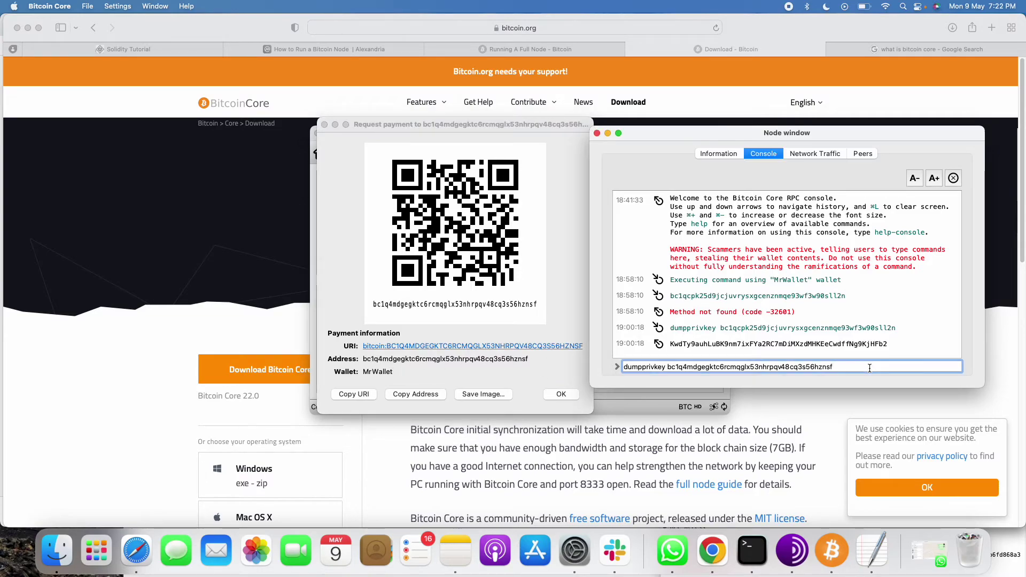
pyautogui.press('Return')
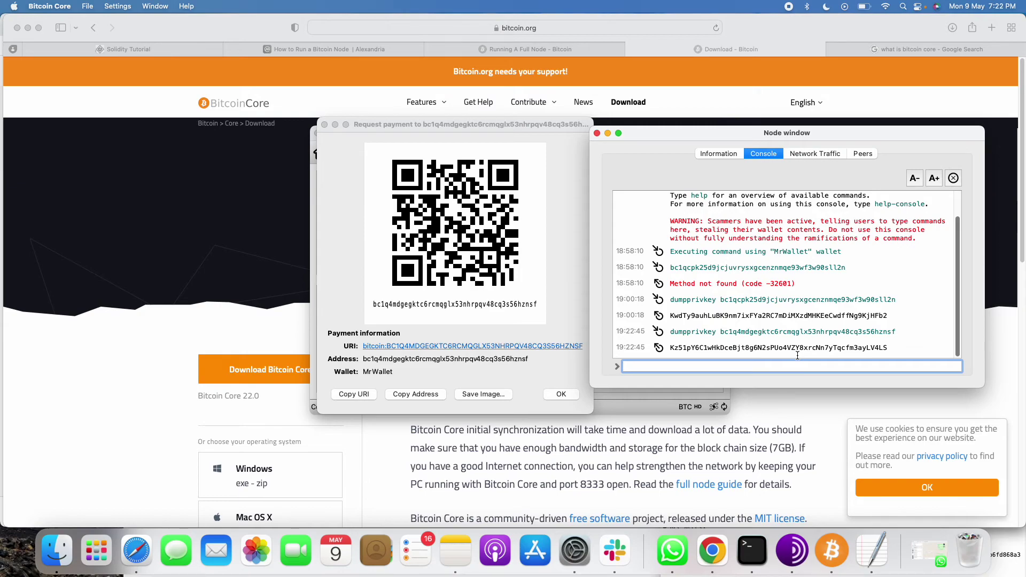
pyautogui.moveTo(643, 136); pyautogui.dragTo(676, 127)
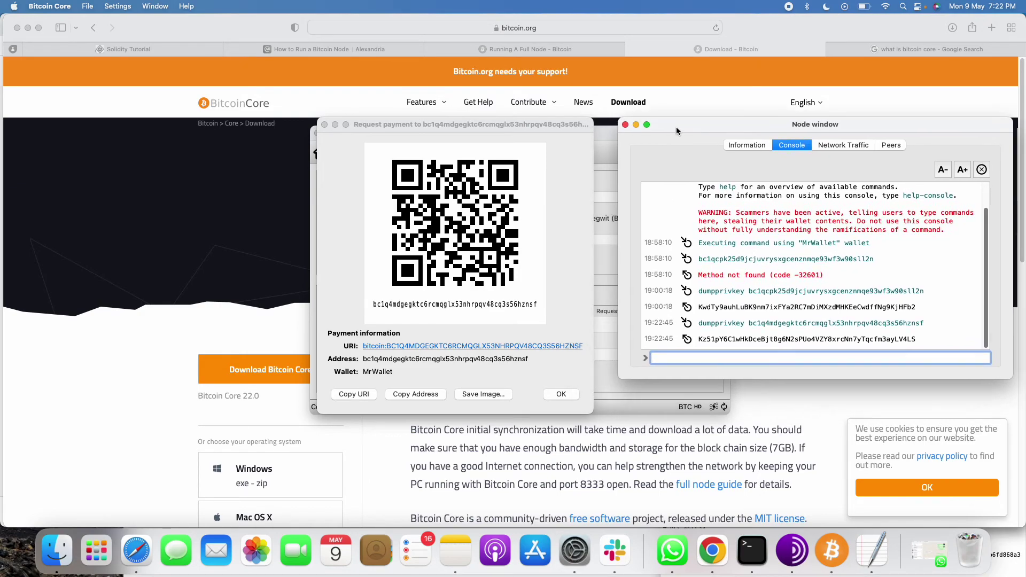